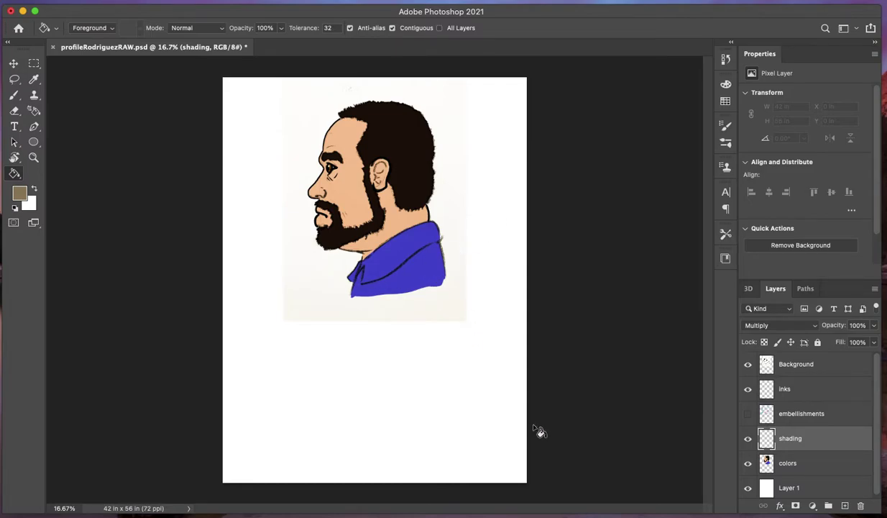
Step: Toggle the visibility of the colors layer and the Background line-art layer to examine what each contributes to the portrait
click(15, 95)
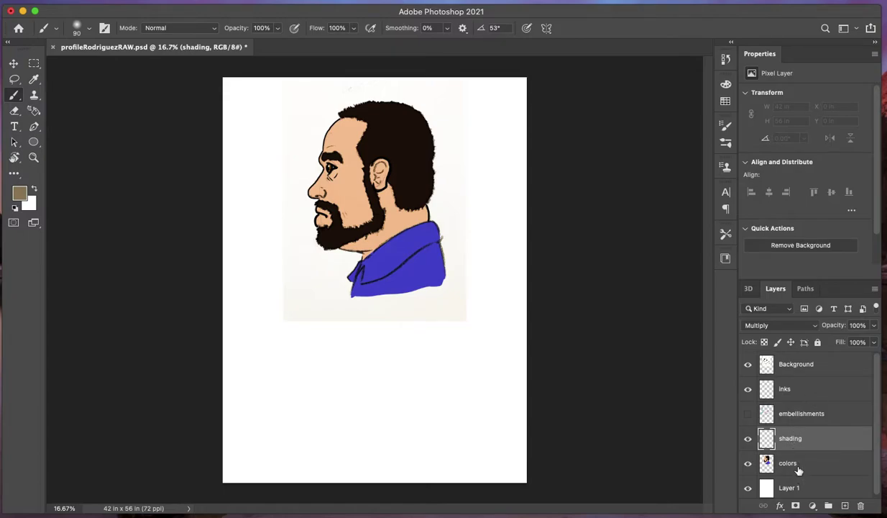
click(747, 465)
click(747, 464)
click(747, 464)
click(747, 464)
click(748, 365)
click(748, 365)
Step: Try the Normal blend mode on the Background layer, toggle its visibility to compare, and return it to Multiply
click(812, 364)
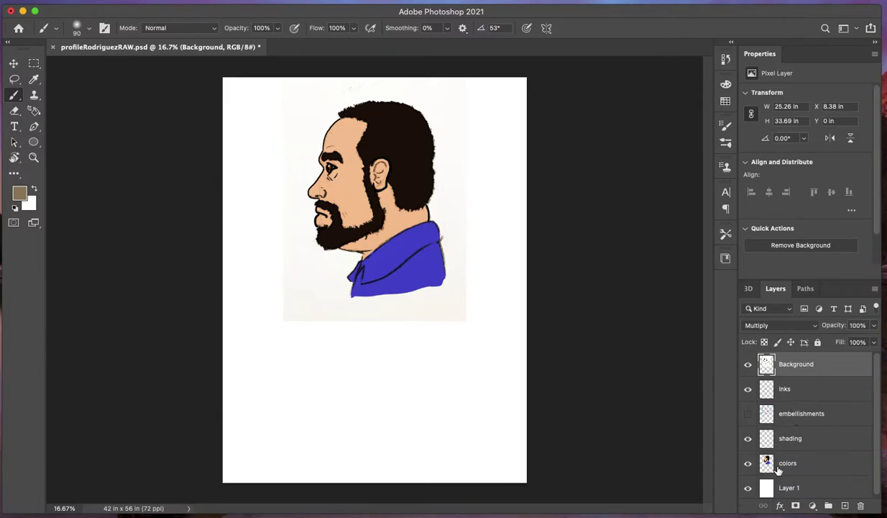
click(817, 328)
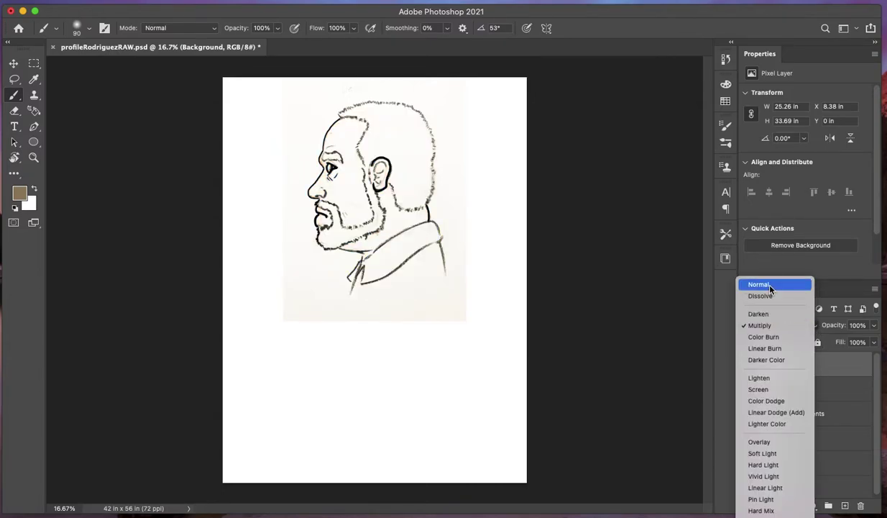
click(744, 277)
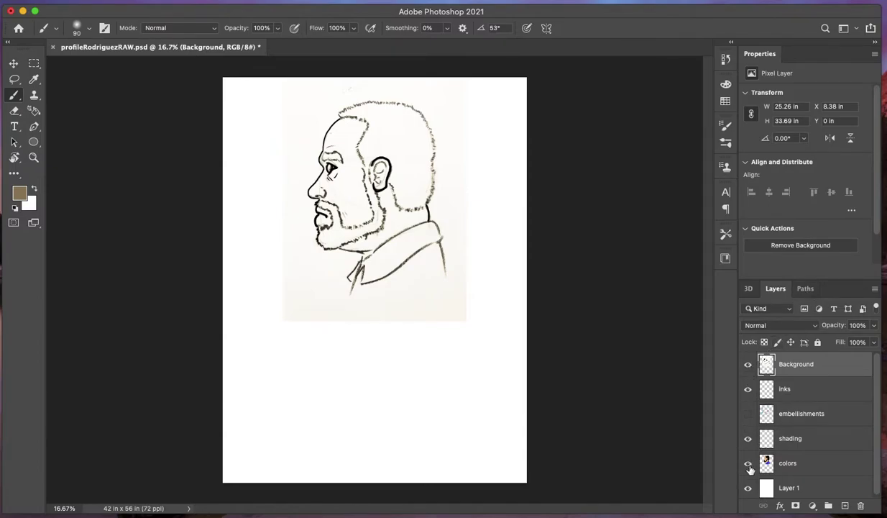
click(747, 364)
click(747, 365)
click(780, 326)
click(777, 366)
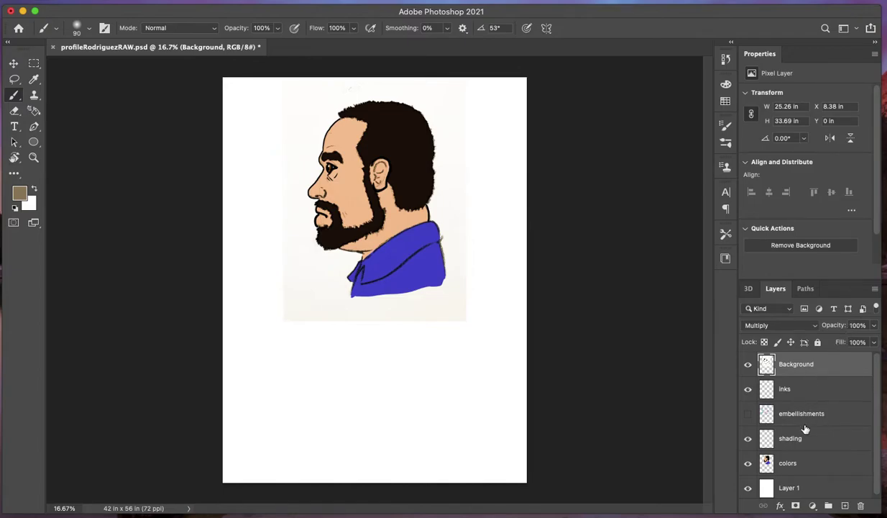
Step: Select the shading layer and choose a light gray foreground color for the brush
click(814, 437)
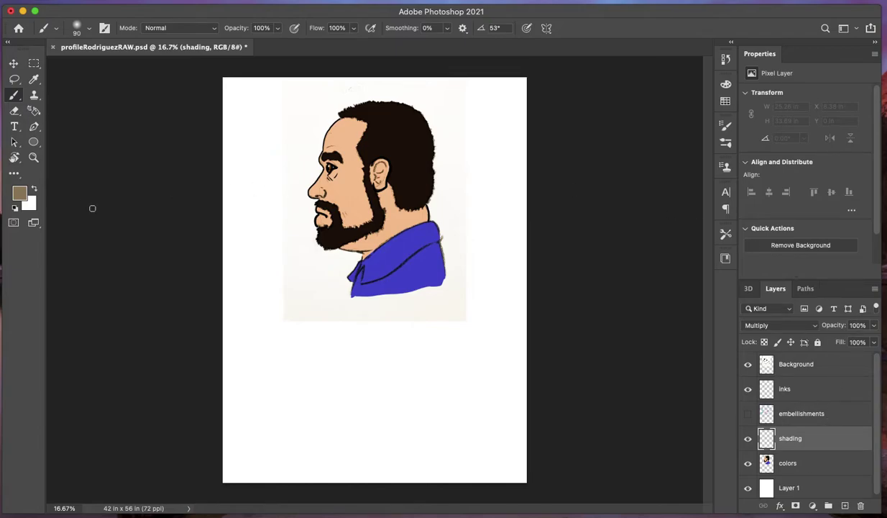
click(726, 83)
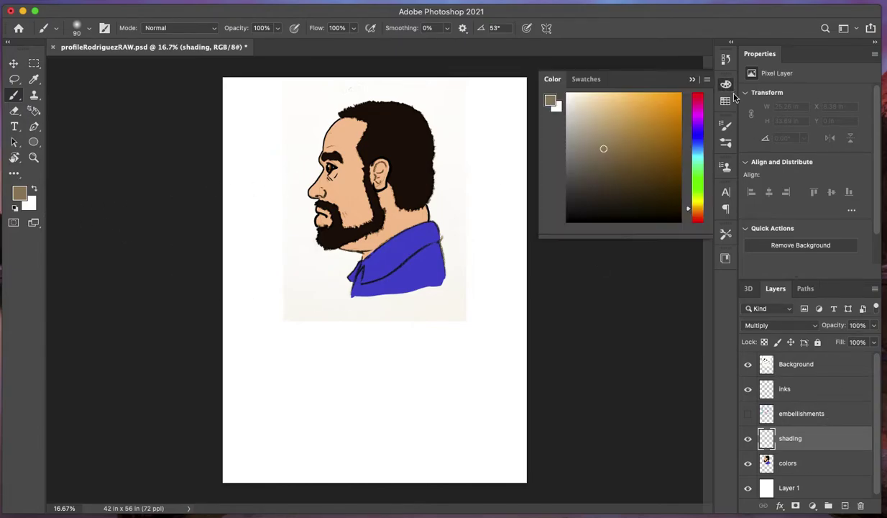
click(569, 119)
click(726, 85)
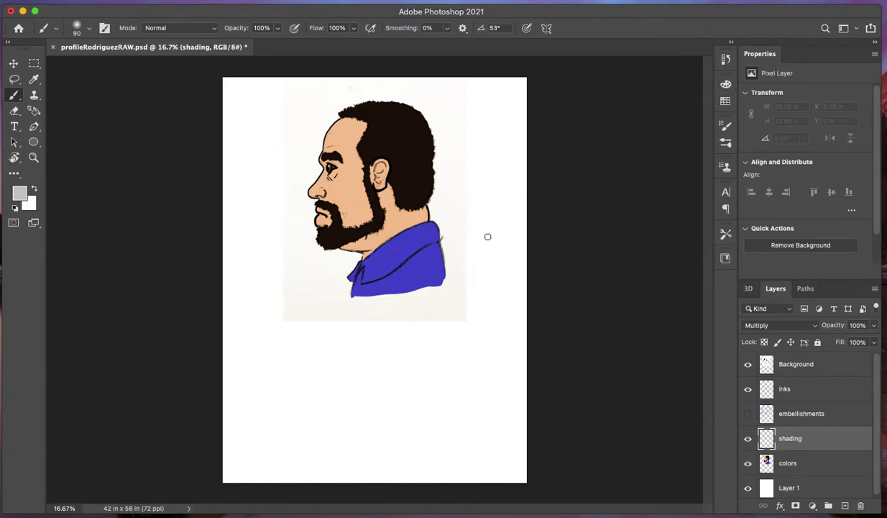
Step: Test the light gray brush with freehand scribbles on the shading layer in the empty area below the portrait
mouse_move(314, 346)
mouse_down()
mouse_move(382, 378)
mouse_move(416, 413)
mouse_up()
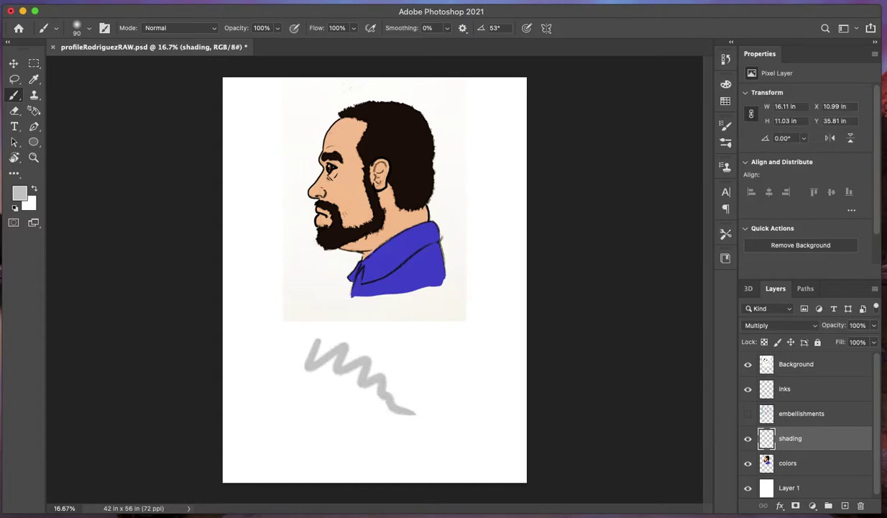
key(super+z)
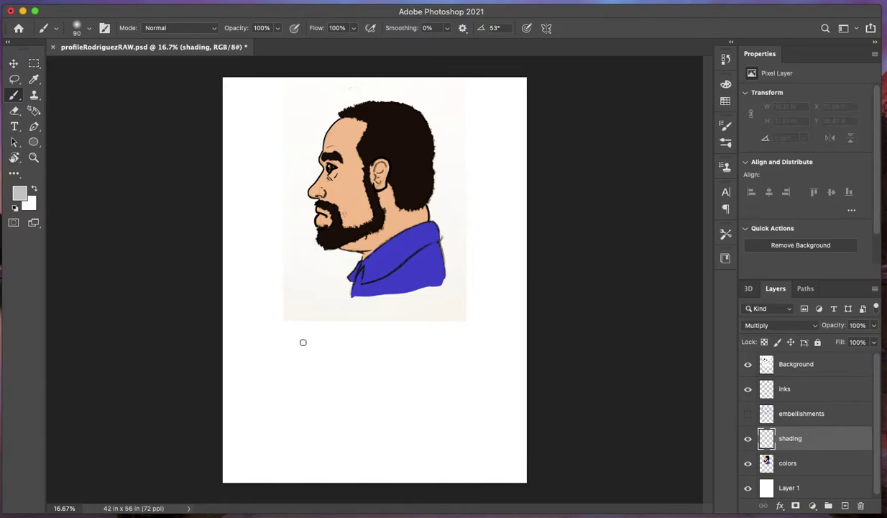
click(775, 327)
click(780, 328)
drag(311, 340, 393, 430)
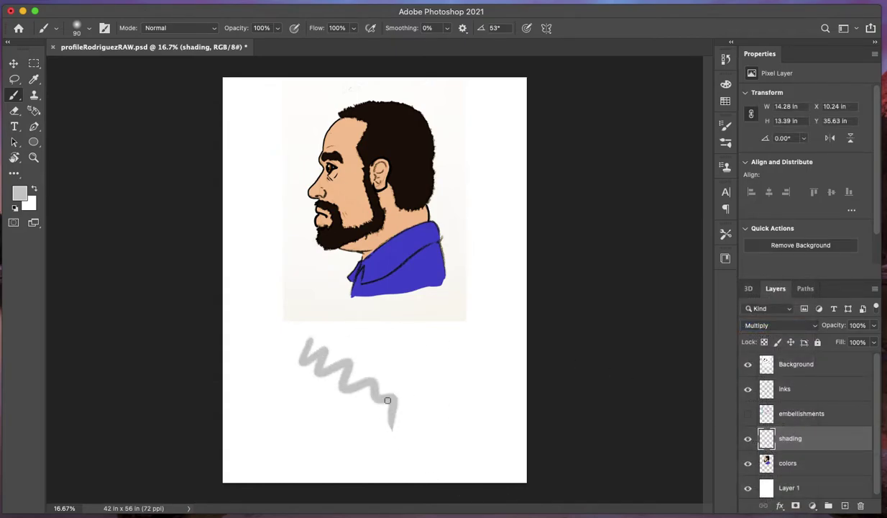
Step: Move the gray test scribble from below the portrait up across the face, undoing any accidental shift of the Background layer
click(14, 64)
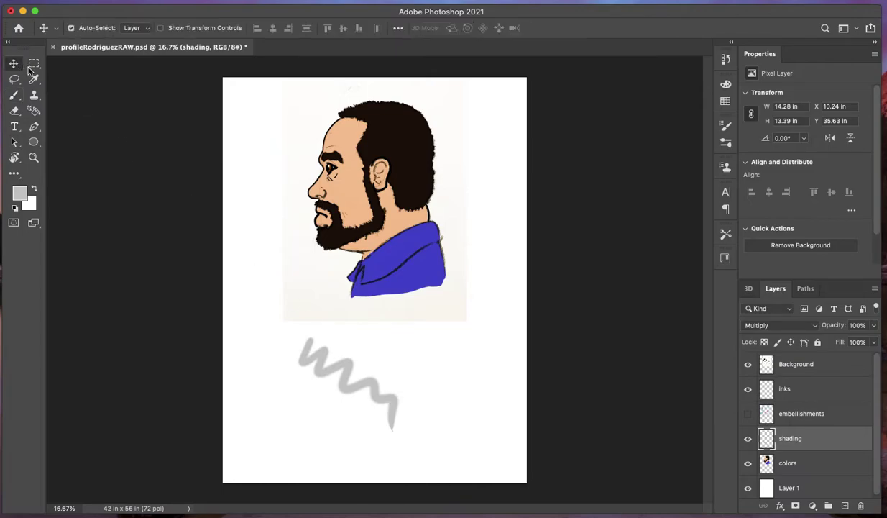
mouse_move(376, 392)
mouse_down()
mouse_move(386, 363)
mouse_move(399, 374)
mouse_up()
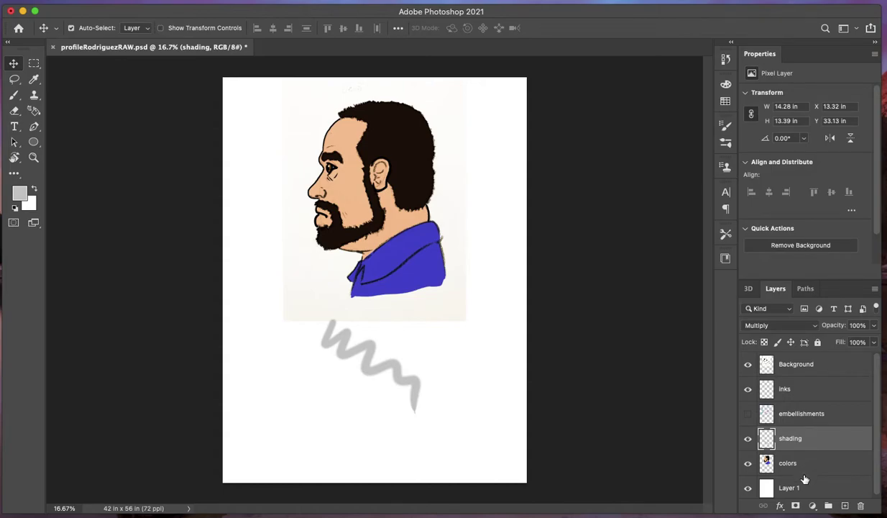
mouse_move(397, 367)
mouse_down()
mouse_move(403, 344)
mouse_move(344, 325)
mouse_move(374, 337)
mouse_move(369, 344)
mouse_up()
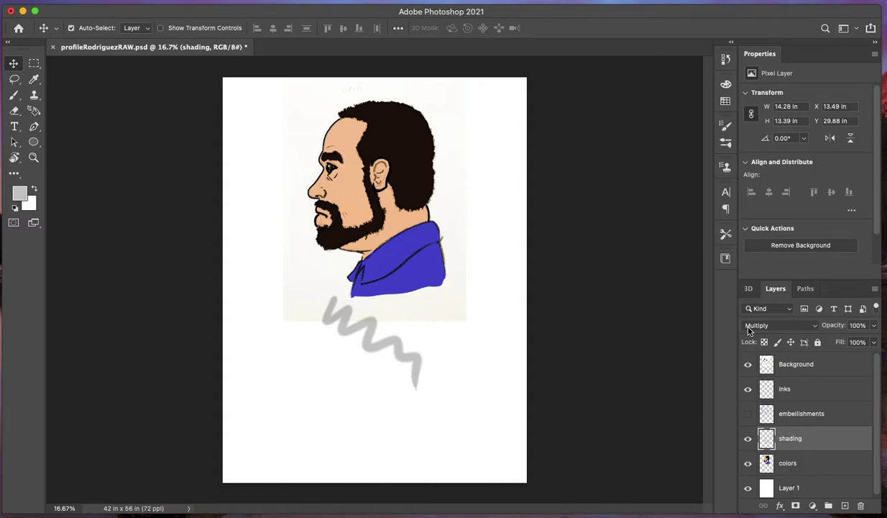
mouse_move(400, 355)
mouse_down()
mouse_move(415, 325)
mouse_move(464, 297)
mouse_move(514, 291)
mouse_move(523, 269)
mouse_move(478, 239)
mouse_move(459, 255)
mouse_move(434, 227)
mouse_move(425, 185)
mouse_move(375, 173)
mouse_move(315, 139)
mouse_up()
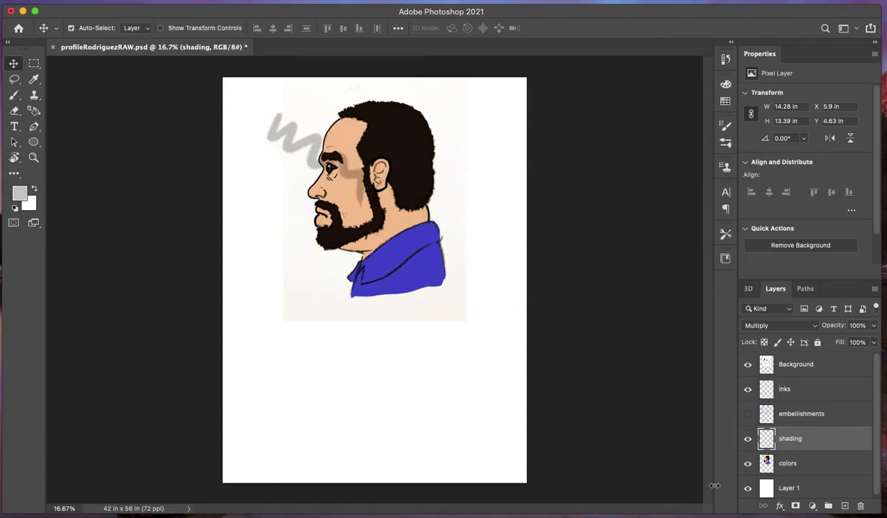
drag(319, 144, 332, 157)
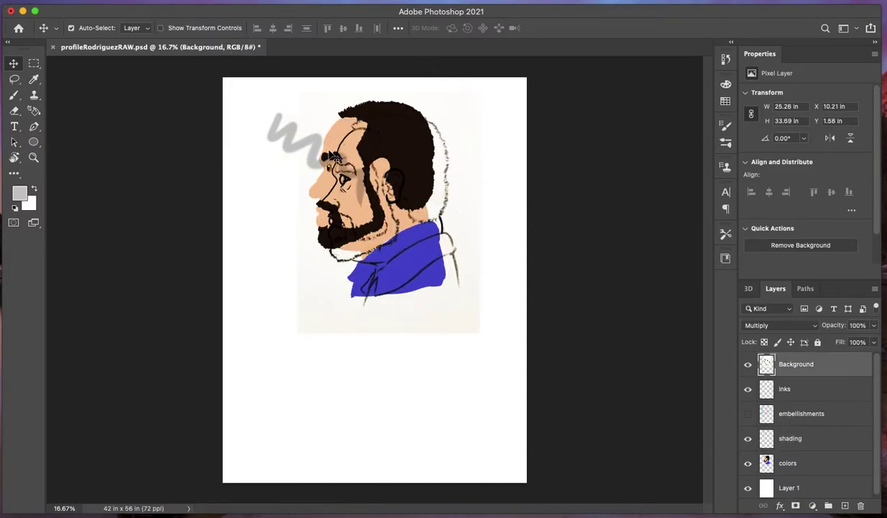
key(super+z)
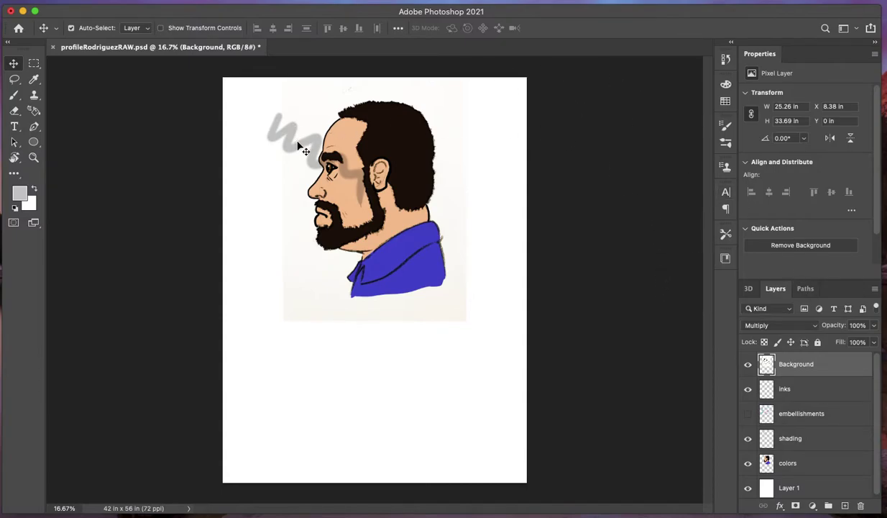
Step: Move the gray test scribble down over the shirt, and undo back to an empty shading layer
mouse_move(273, 134)
mouse_down()
mouse_move(270, 150)
mouse_move(364, 235)
mouse_move(425, 208)
mouse_move(396, 305)
mouse_up()
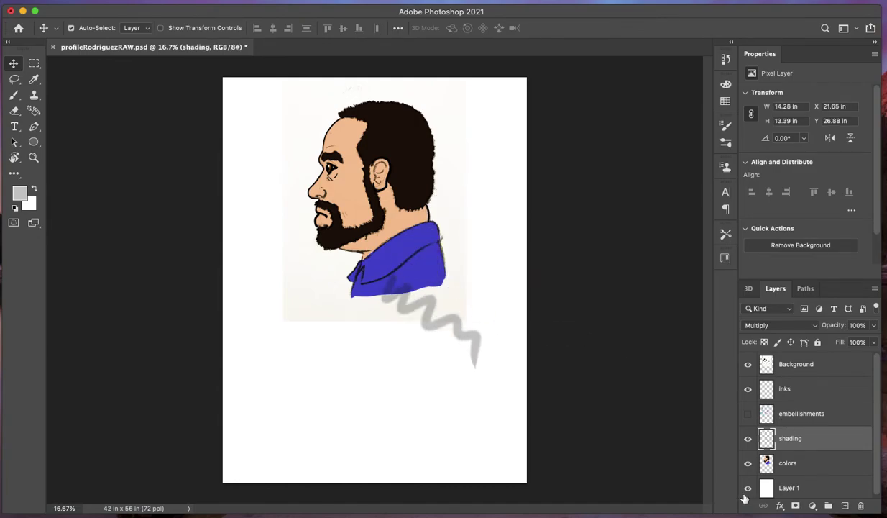
key(super+z)
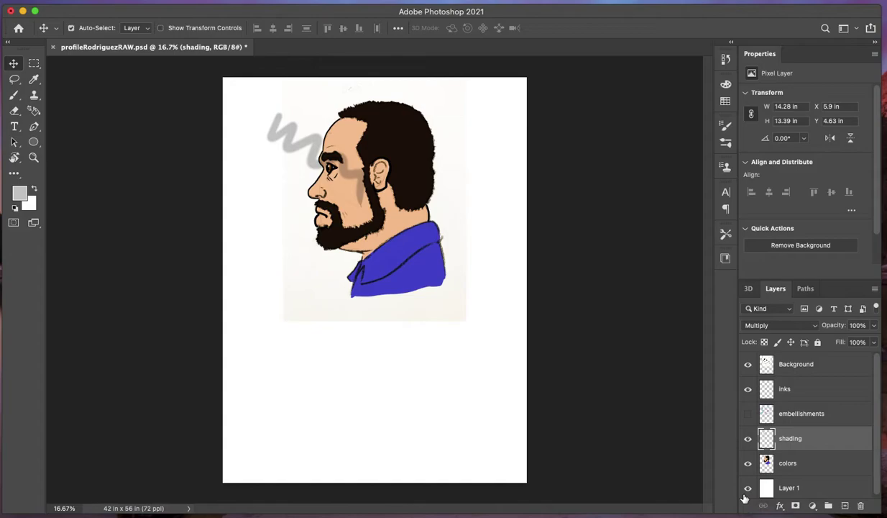
key(super+z)
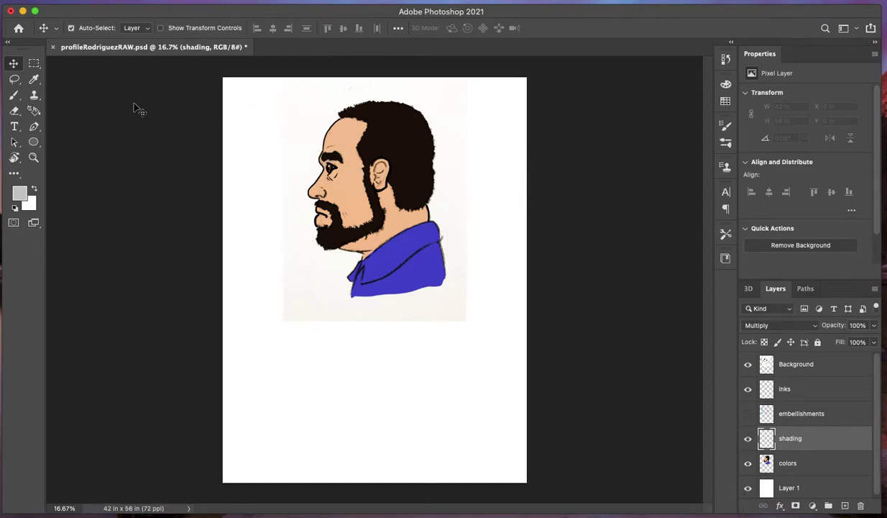
Step: Reduce the brush size to 50 px and paint light gray shading in the upper and lower hollows of the ear
click(14, 96)
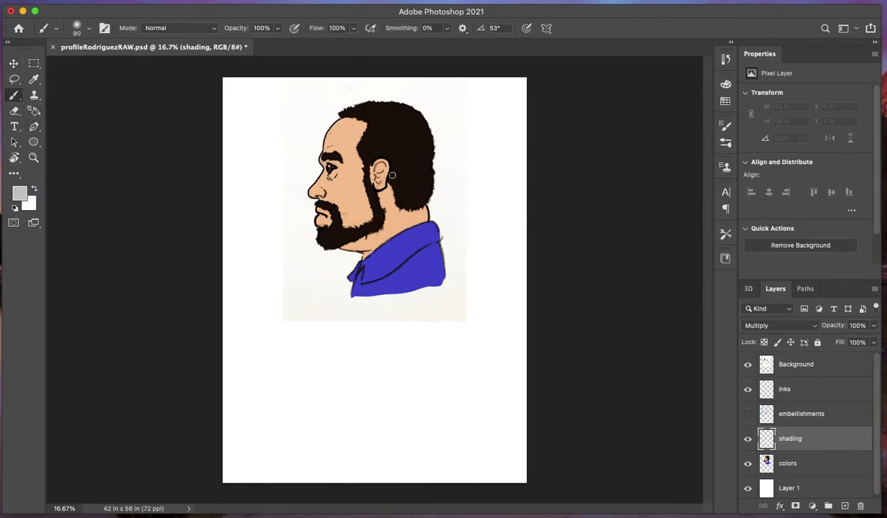
key(super+equal)
key(super+equal)
key(super+equal)
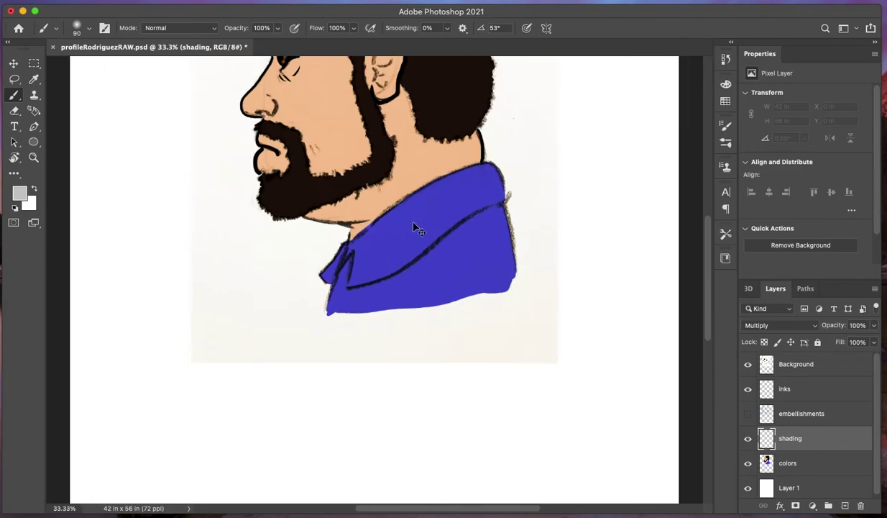
mouse_move(465, 182)
mouse_down()
mouse_move(426, 368)
mouse_move(475, 408)
mouse_move(479, 428)
mouse_up()
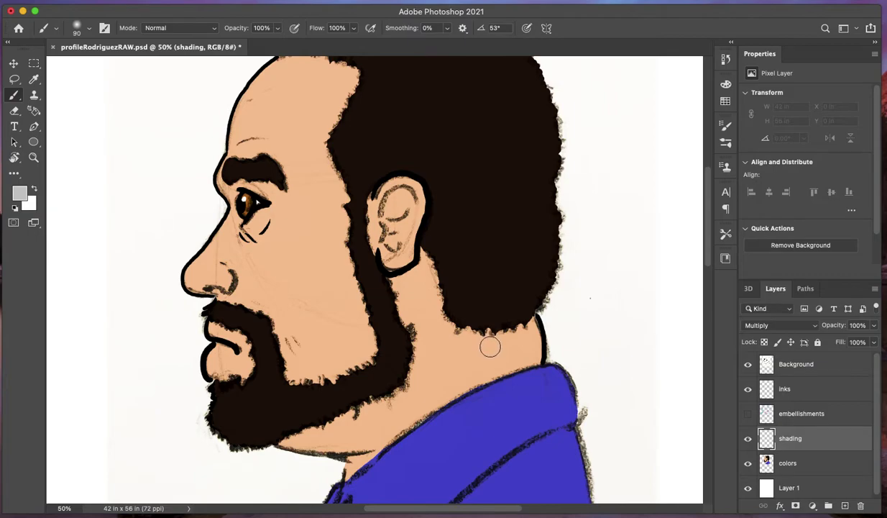
key(bracketleft)
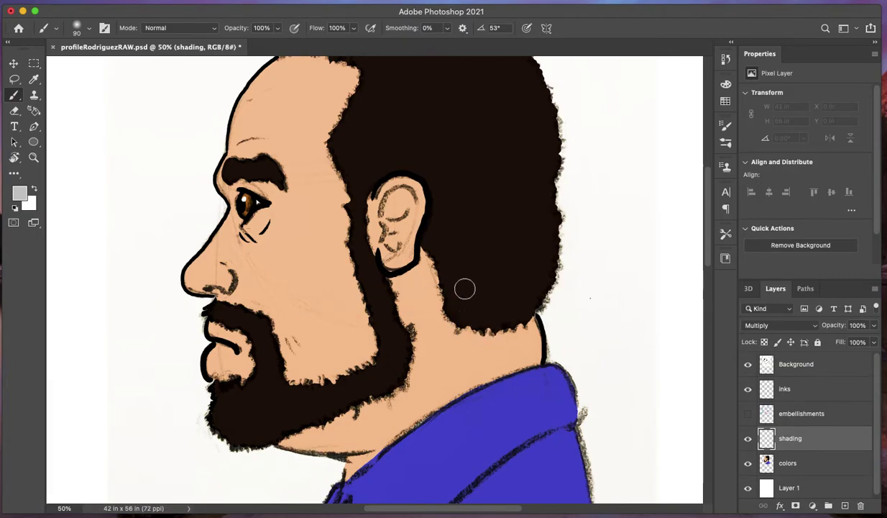
key(bracketleft)
key(bracketleft)
key(bracketleft)
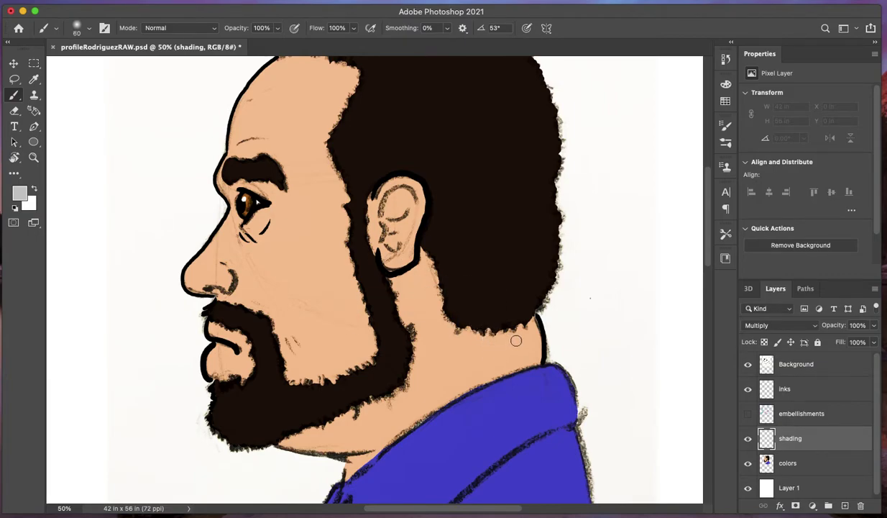
mouse_move(404, 195)
mouse_down()
mouse_move(371, 209)
mouse_move(394, 195)
mouse_move(387, 185)
mouse_move(397, 186)
mouse_up()
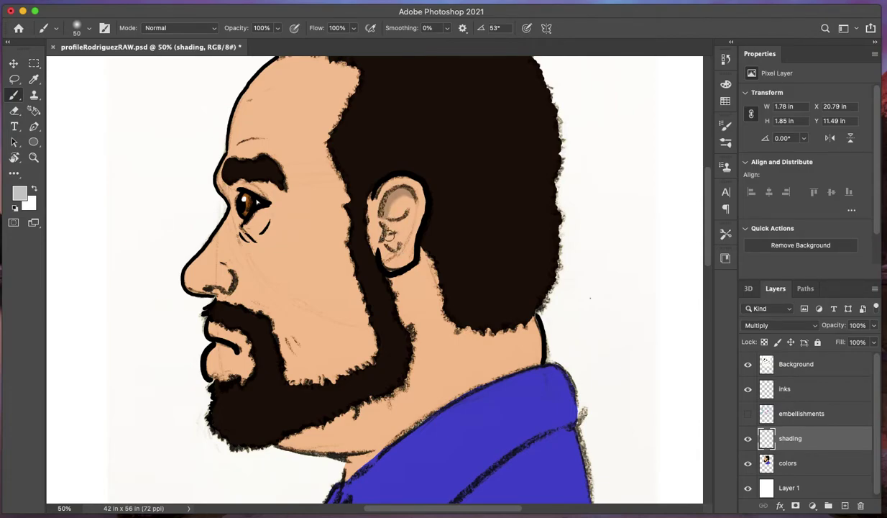
mouse_move(397, 231)
mouse_down()
mouse_move(389, 245)
mouse_move(396, 238)
mouse_move(380, 230)
mouse_move(392, 246)
mouse_up()
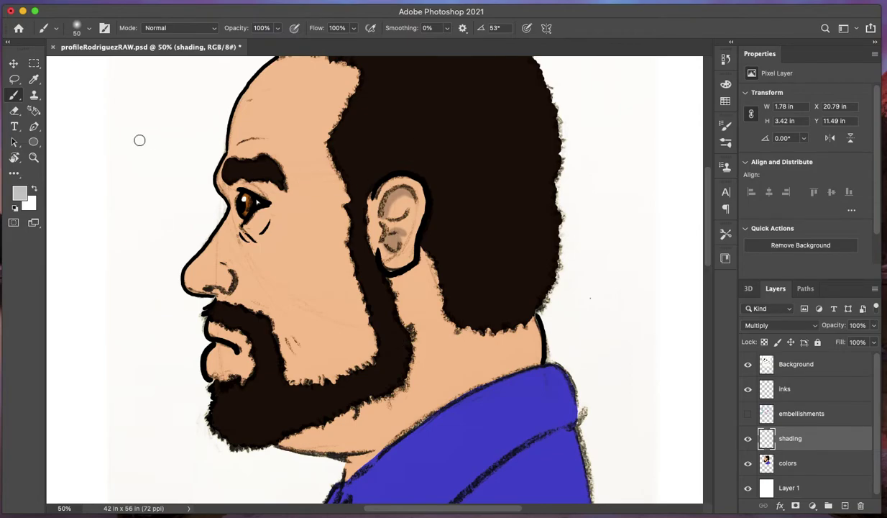
Step: Set the brush hardness to 100%, painting a gray test stroke beside the face before and after the change for comparison
drag(89, 116, 72, 210)
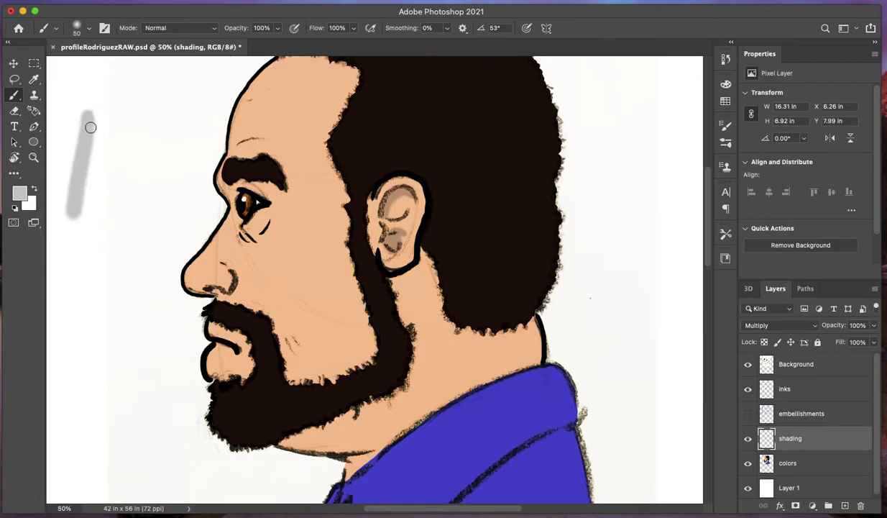
click(90, 30)
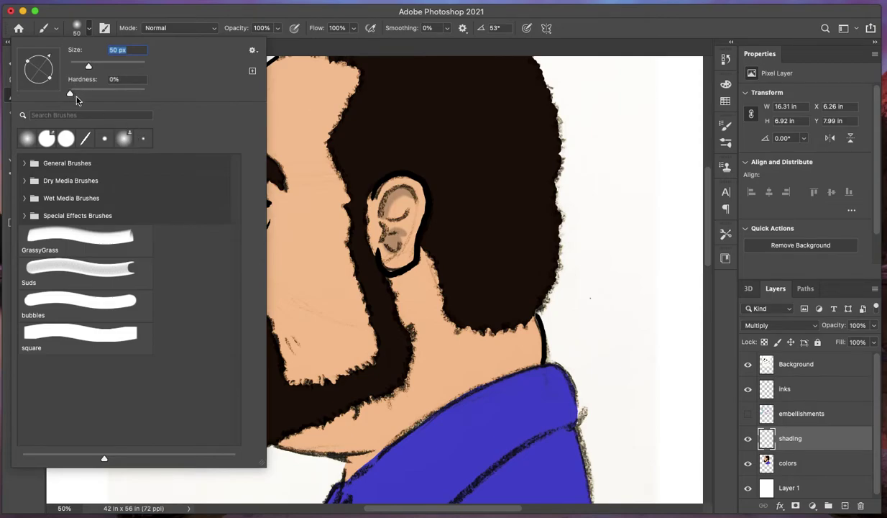
drag(70, 96, 146, 93)
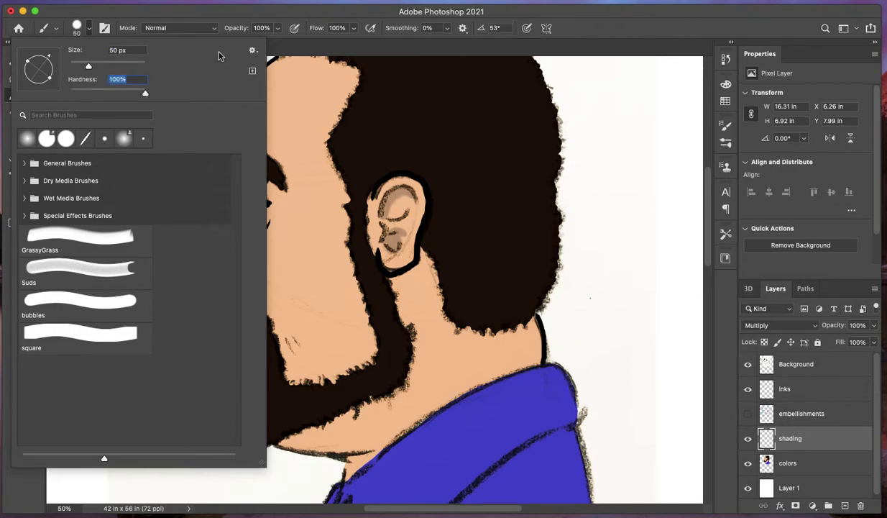
click(314, 13)
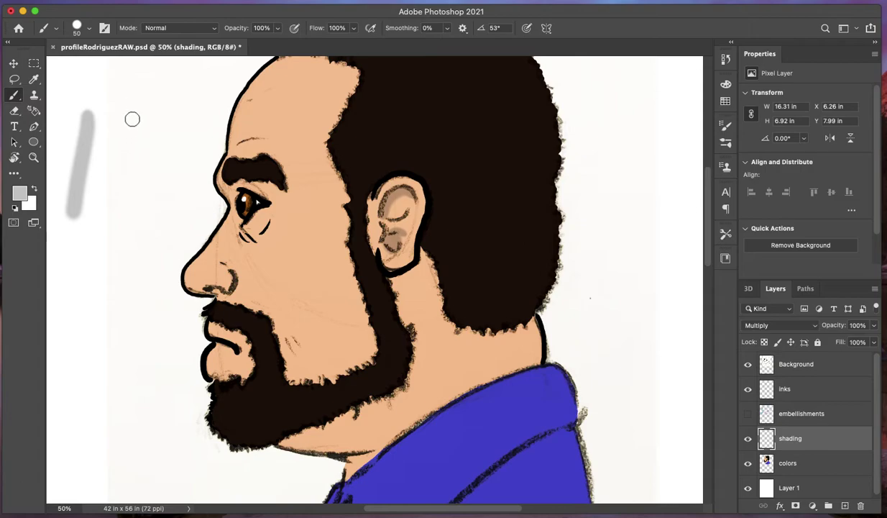
drag(116, 113, 102, 215)
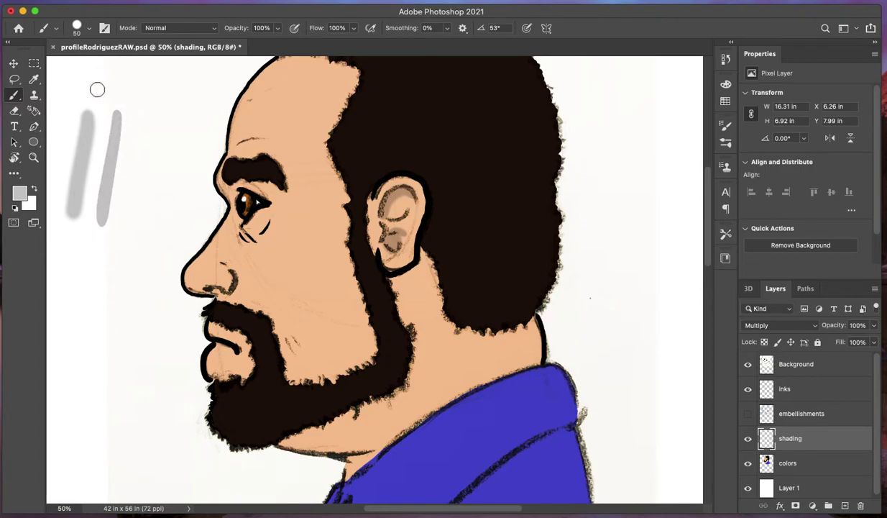
drag(175, 185, 324, 209)
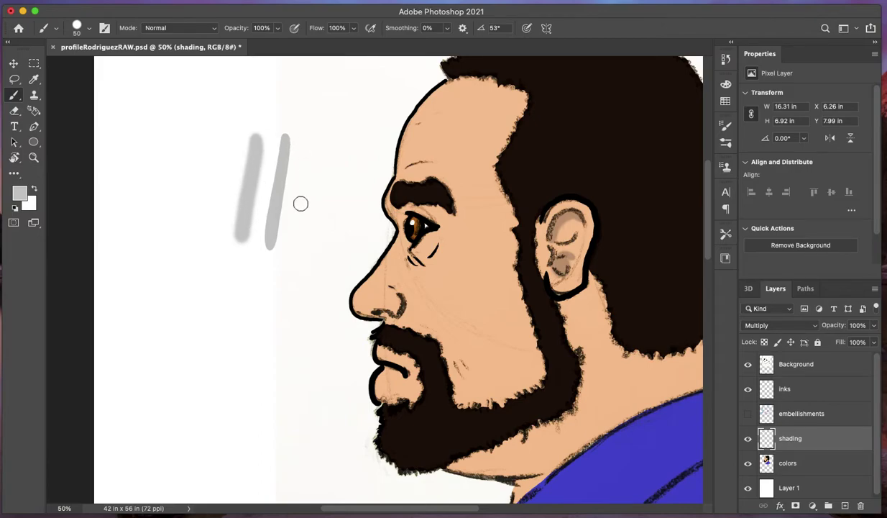
scroll(440, 311, right, 5)
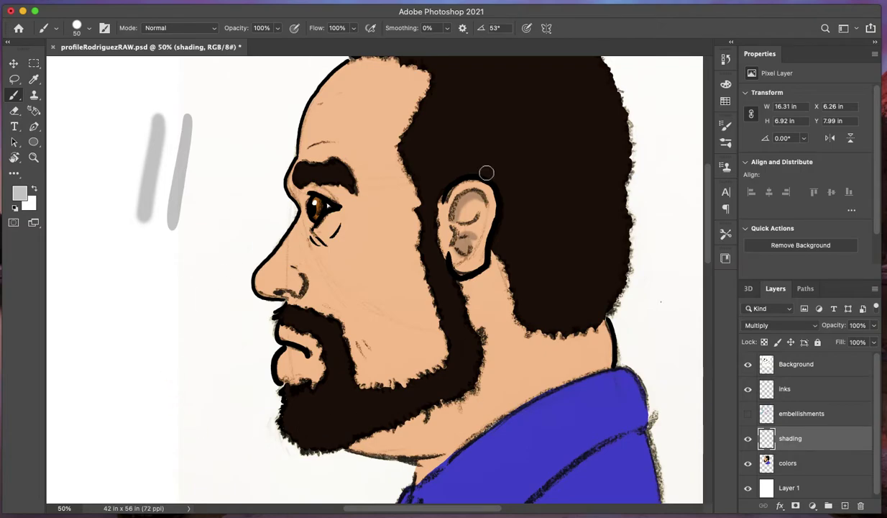
drag(502, 330, 446, 370)
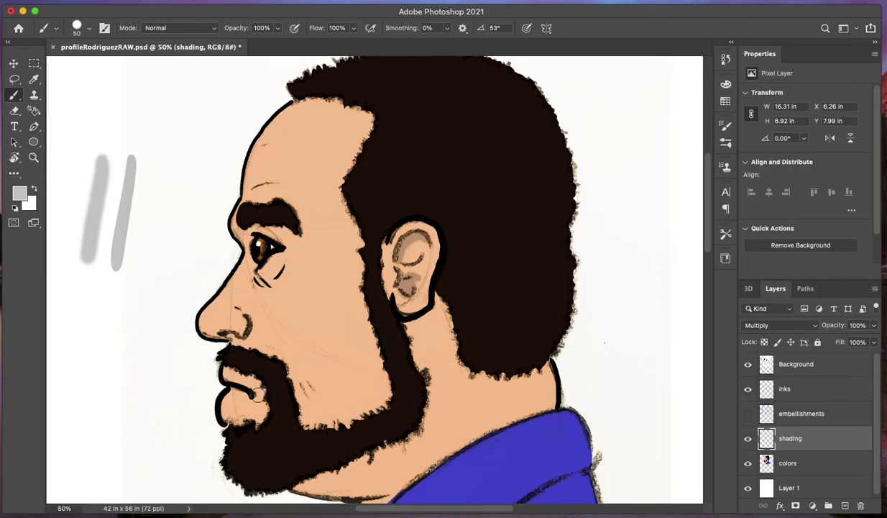
Step: Undo the two gray test strokes beside the face and set the brush hardness back to 0%
key(super+z)
key(super+z)
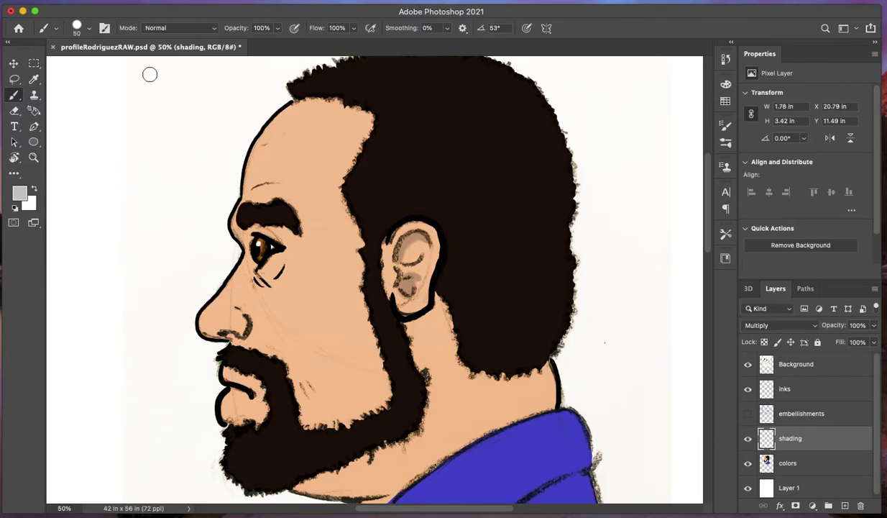
click(89, 30)
drag(144, 94, 44, 101)
click(325, 18)
Step: Burn the lower hollow of the ear with a soft 60 px Burn tool, using the Shadows range at 10% exposure
key(o)
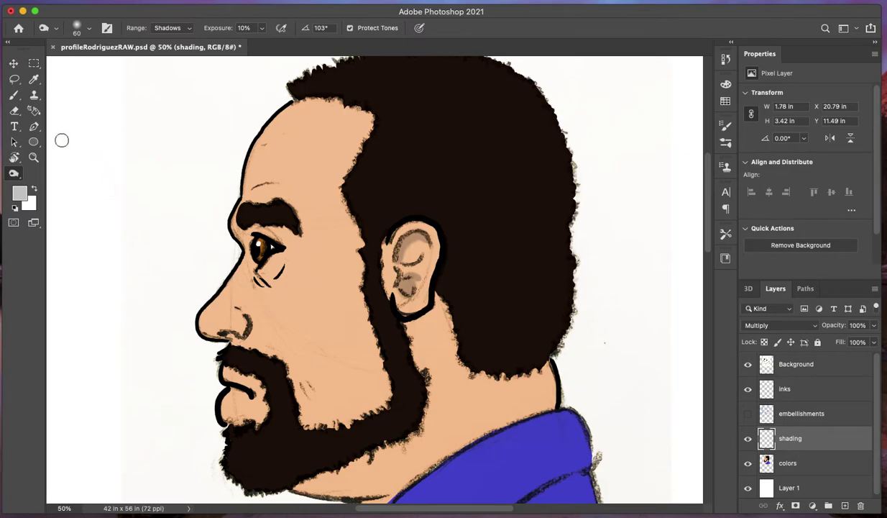
right_click(14, 174)
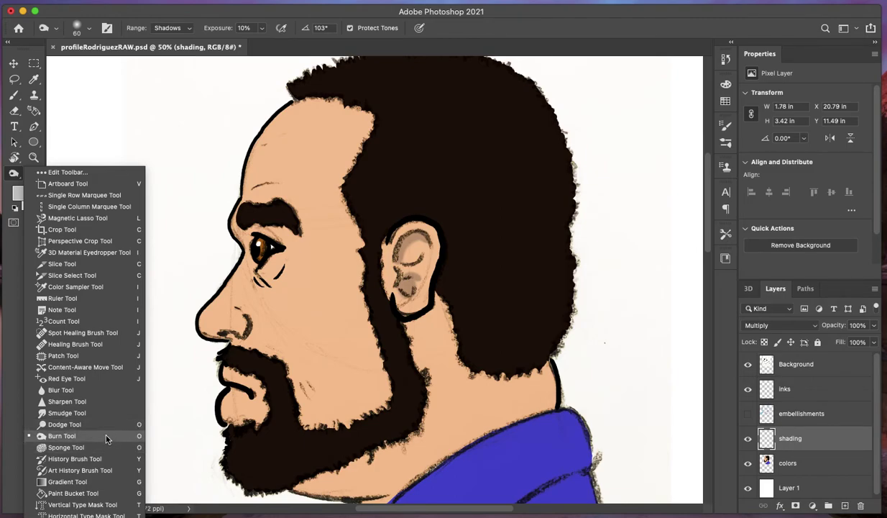
click(70, 436)
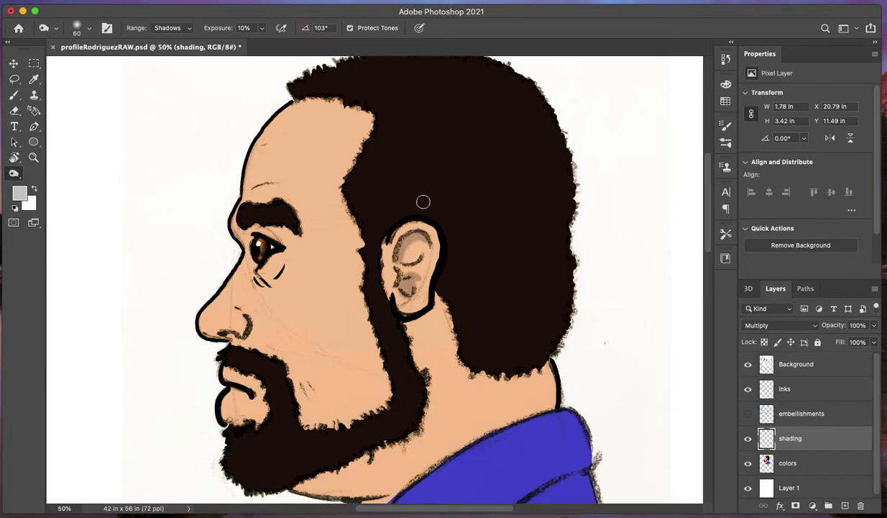
drag(410, 279, 405, 286)
click(89, 30)
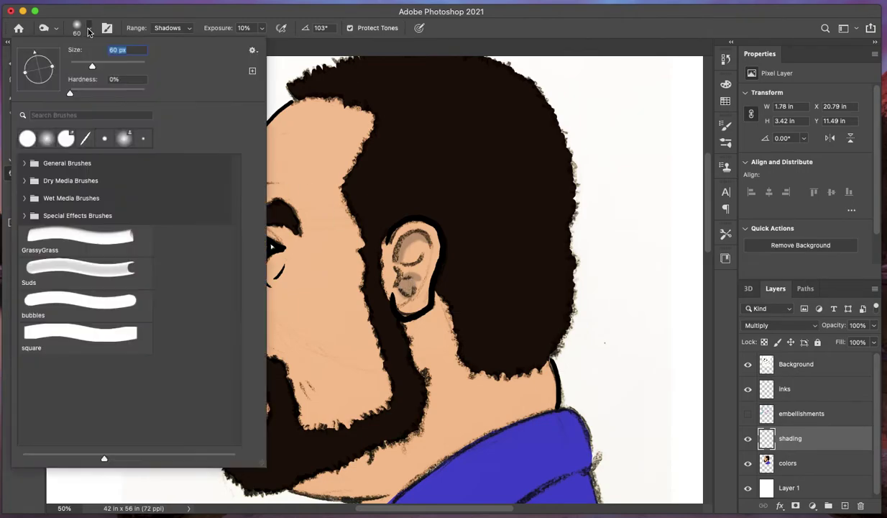
click(89, 30)
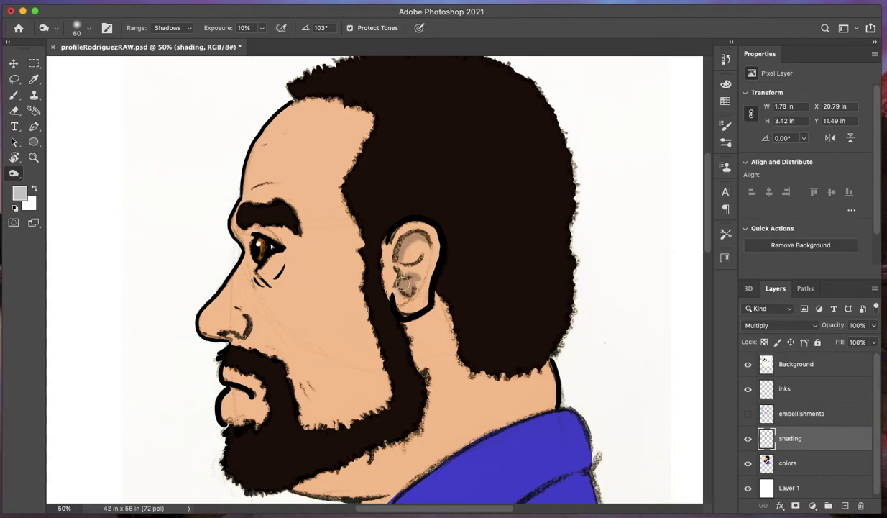
drag(412, 285, 408, 285)
Step: Set the burn range to Midtones and darken the lower hollow of the ear
click(190, 30)
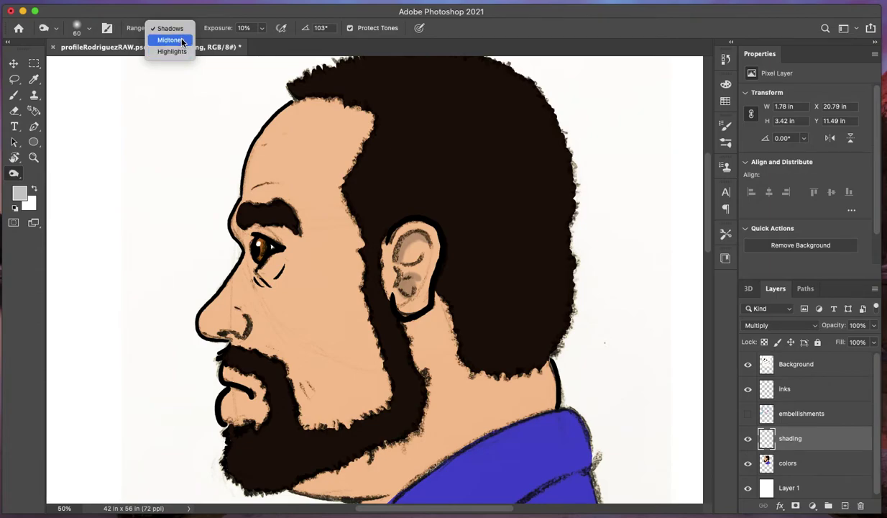
click(182, 41)
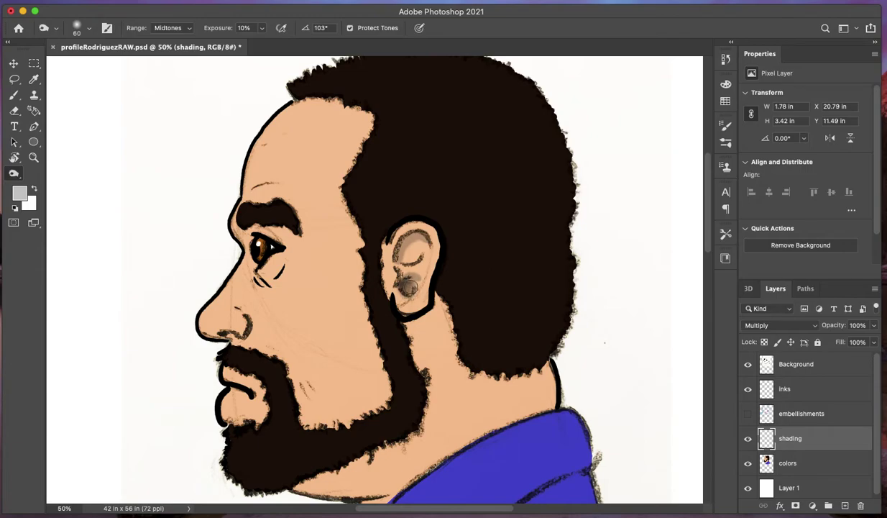
drag(409, 286, 398, 272)
Step: With the 50 px Brush, sketch a gray light bulb with rays in front of the forehead and an arrow from it toward the face
click(14, 94)
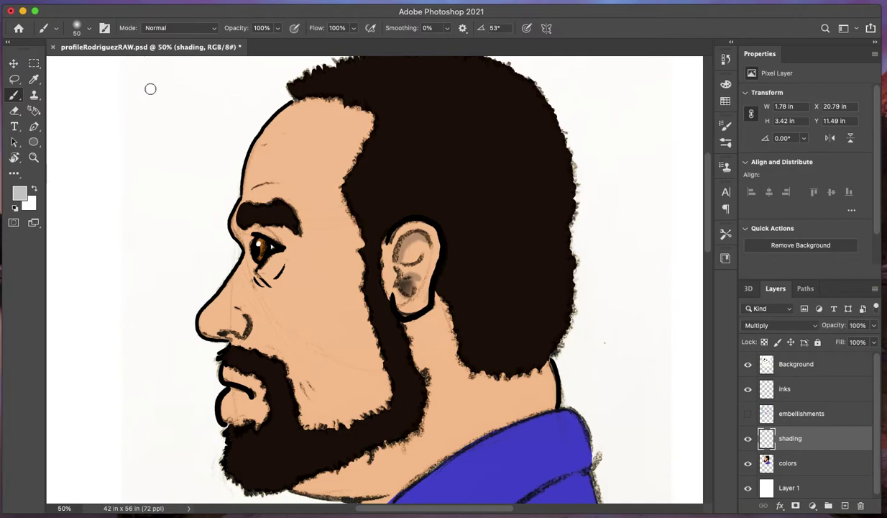
mouse_move(122, 130)
mouse_down()
mouse_move(106, 95)
mouse_move(138, 80)
mouse_move(142, 111)
mouse_move(134, 125)
mouse_move(125, 119)
mouse_move(133, 119)
mouse_up()
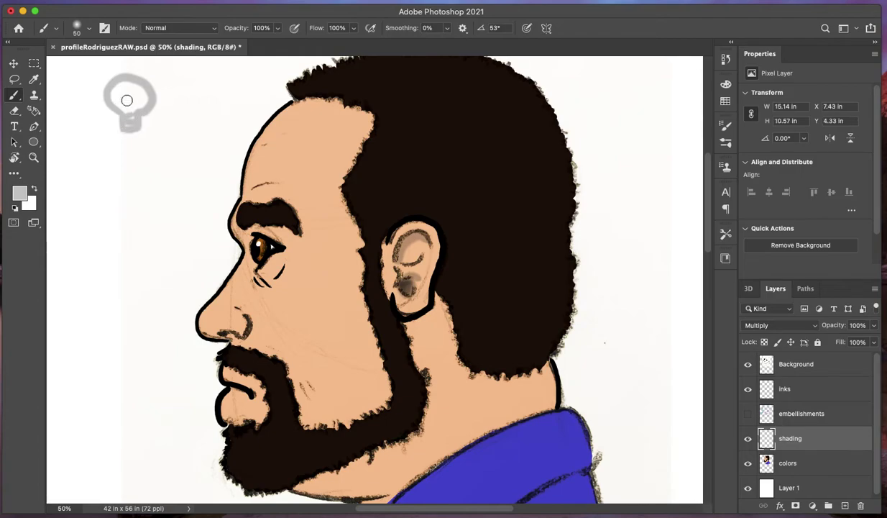
mouse_move(163, 73)
mouse_down()
mouse_move(175, 90)
mouse_move(174, 123)
mouse_up()
drag(157, 135, 159, 141)
drag(134, 59, 136, 64)
drag(114, 65, 117, 71)
mouse_move(96, 68)
mouse_down()
mouse_move(84, 109)
mouse_move(92, 135)
mouse_up()
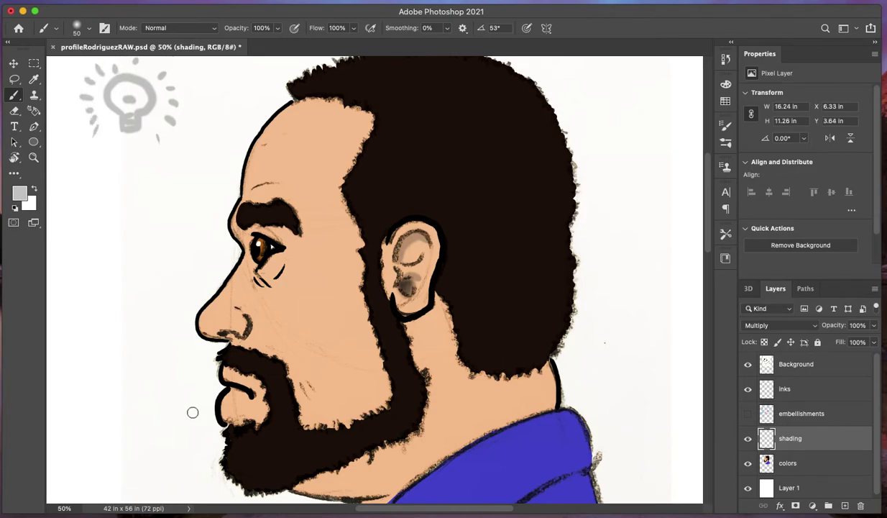
drag(181, 107, 214, 129)
drag(192, 131, 214, 129)
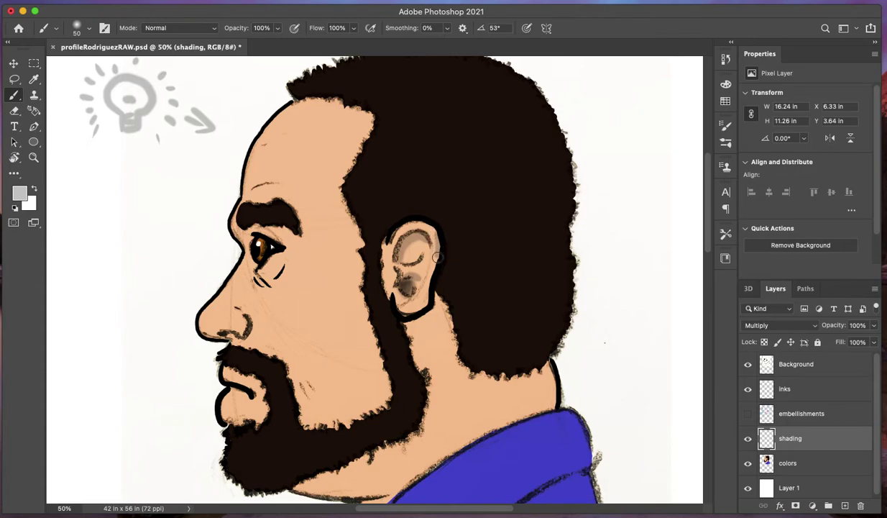
Step: Shade the rear inner rim of the ear, and fill the back of the neck above the collar with shading using a 70 px brush
mouse_move(432, 272)
mouse_down()
mouse_move(414, 274)
mouse_move(398, 308)
mouse_up()
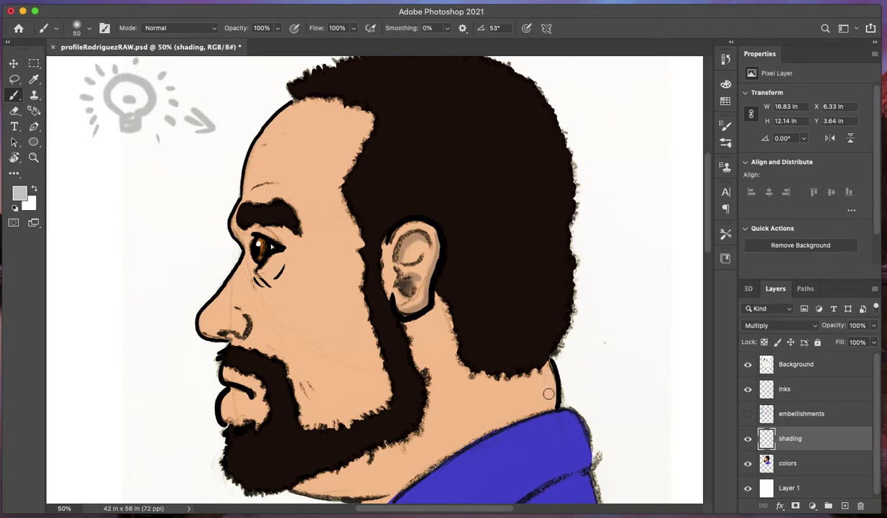
key(bracketright)
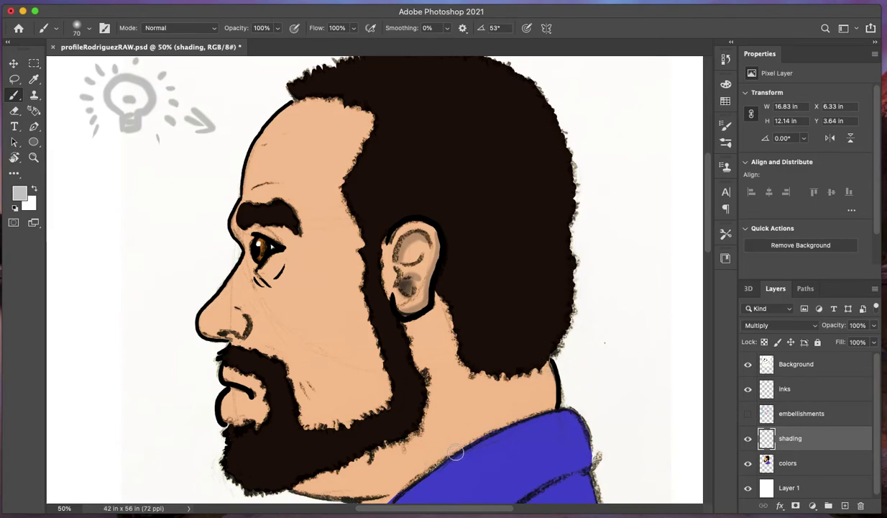
drag(458, 451, 500, 415)
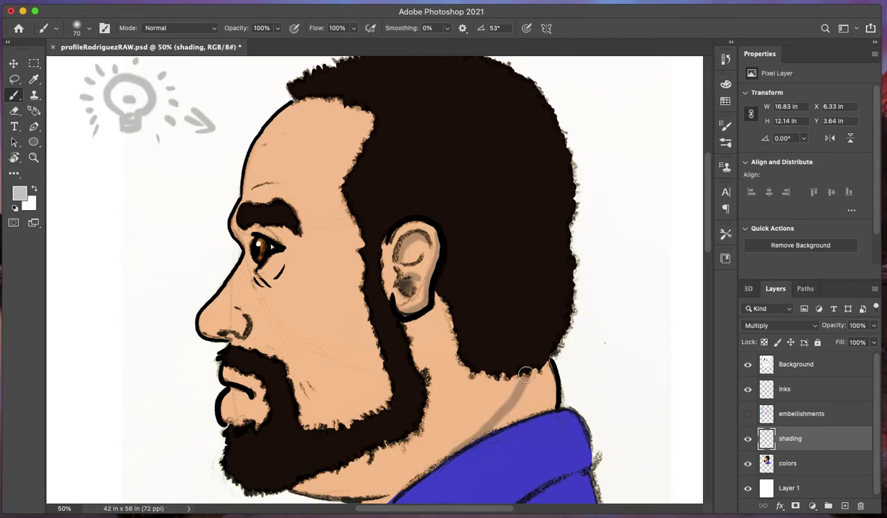
mouse_move(530, 370)
mouse_down()
mouse_move(555, 390)
mouse_move(506, 403)
mouse_move(492, 429)
mouse_up()
mouse_move(544, 402)
mouse_down()
mouse_move(546, 384)
mouse_move(457, 450)
mouse_move(518, 387)
mouse_up()
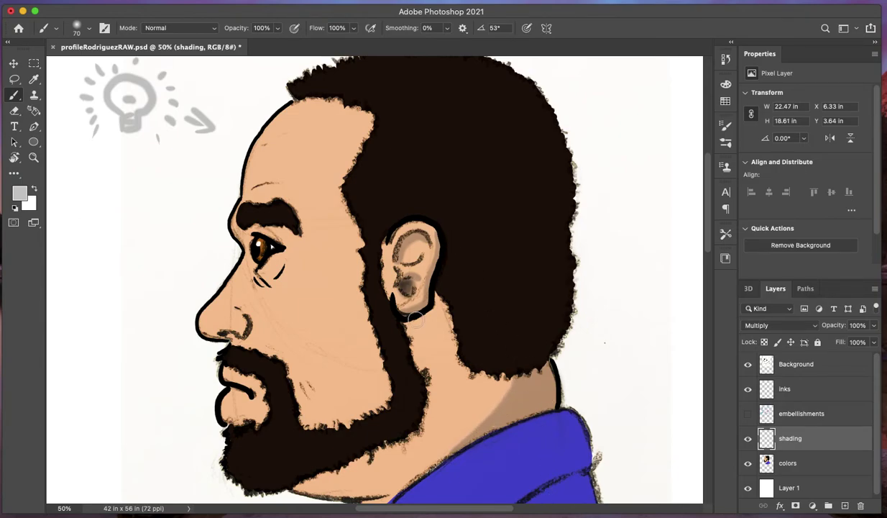
Step: Shade the neck just below the earlobe and the back part of the hair
mouse_move(403, 320)
mouse_down()
mouse_move(417, 321)
mouse_move(437, 285)
mouse_up()
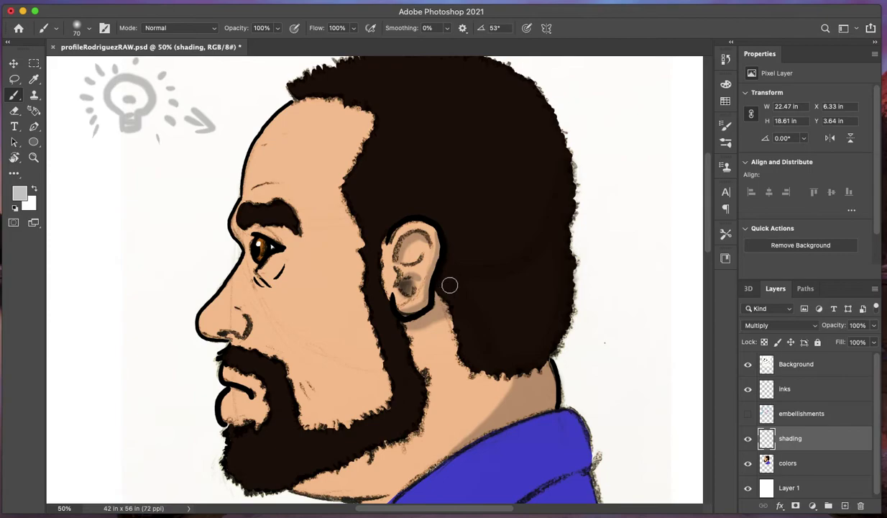
mouse_move(464, 302)
mouse_down()
mouse_move(516, 276)
mouse_move(544, 236)
mouse_move(554, 261)
mouse_move(507, 298)
mouse_move(528, 266)
mouse_up()
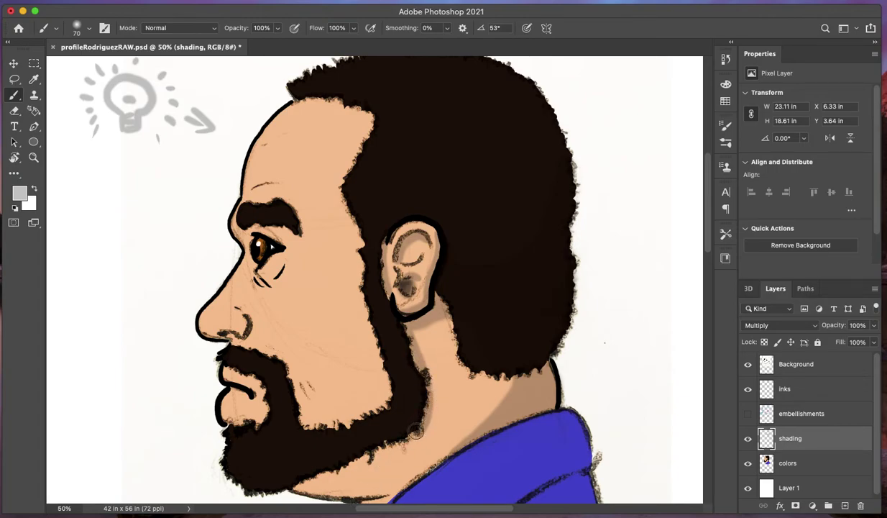
Step: Shade the neck beneath the beard and jaw, and the cheek along the inner edge of the sideburn and beard
scroll(407, 434, down, 5)
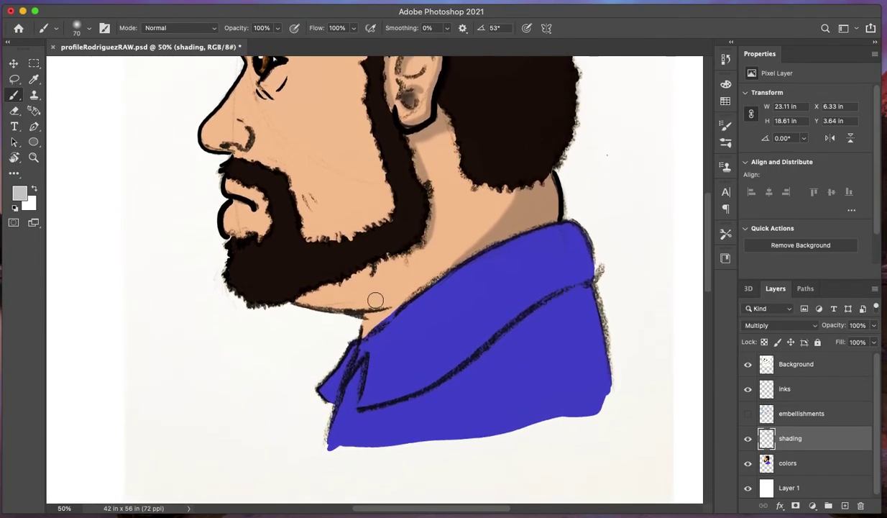
drag(298, 297, 421, 243)
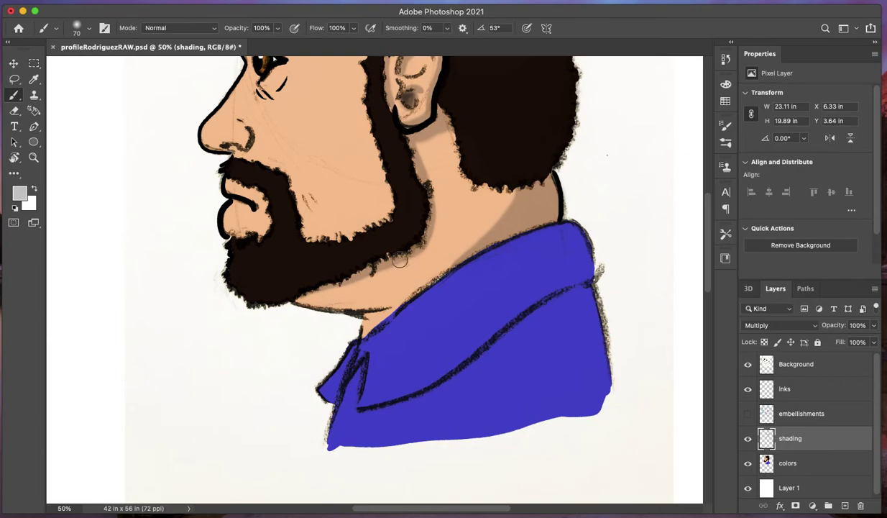
mouse_move(407, 250)
mouse_down()
mouse_move(445, 278)
mouse_move(443, 288)
mouse_move(432, 276)
mouse_move(440, 278)
mouse_move(411, 290)
mouse_move(428, 278)
mouse_move(389, 313)
mouse_move(392, 298)
mouse_move(322, 302)
mouse_move(300, 293)
mouse_move(359, 302)
mouse_move(409, 283)
mouse_move(384, 309)
mouse_move(395, 296)
mouse_move(375, 301)
mouse_move(412, 272)
mouse_move(400, 267)
mouse_move(324, 288)
mouse_move(394, 283)
mouse_up()
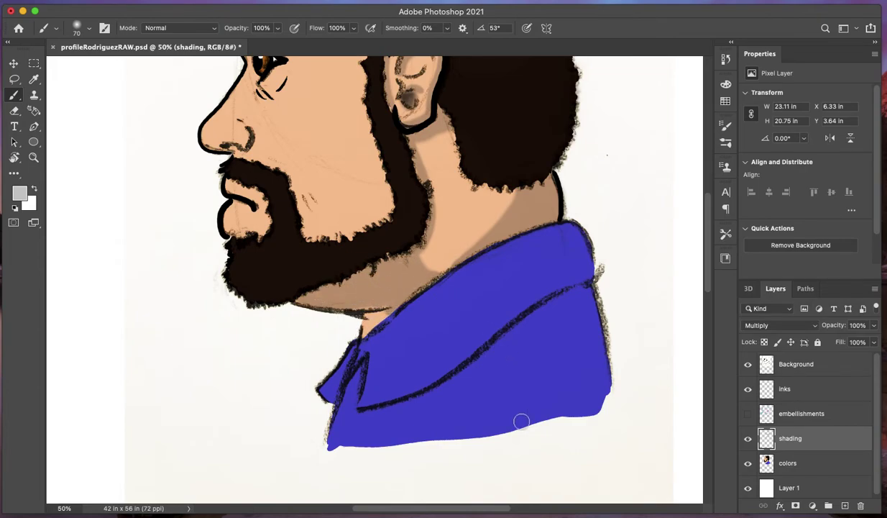
scroll(454, 231, up, 5)
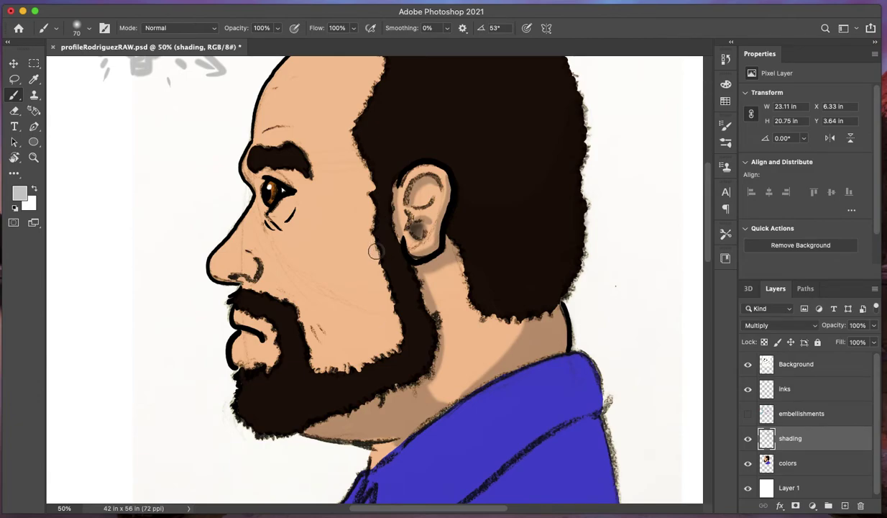
mouse_move(378, 285)
mouse_down()
mouse_move(322, 356)
mouse_move(325, 369)
mouse_move(352, 339)
mouse_move(373, 279)
mouse_move(368, 260)
mouse_move(392, 309)
mouse_move(360, 346)
mouse_move(332, 352)
mouse_move(386, 340)
mouse_up()
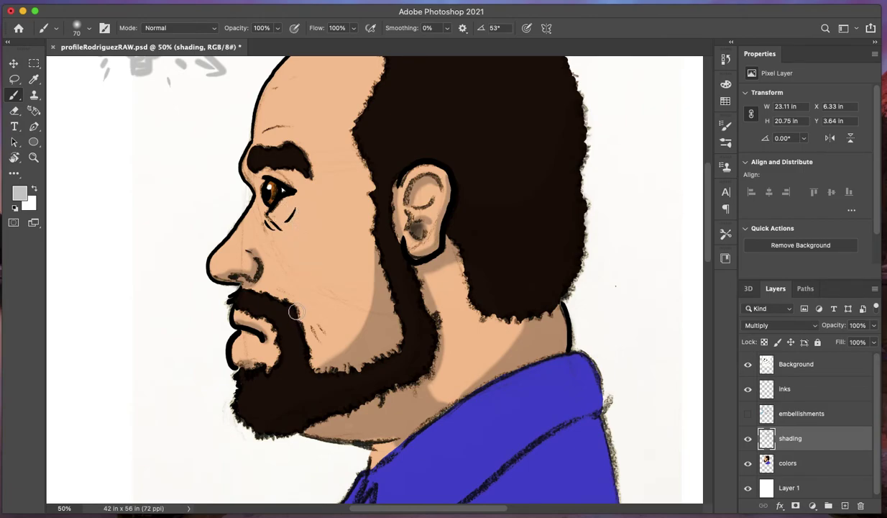
Step: Check the size, angle and roundness controls in the brush's Shape Dynamics settings
click(726, 143)
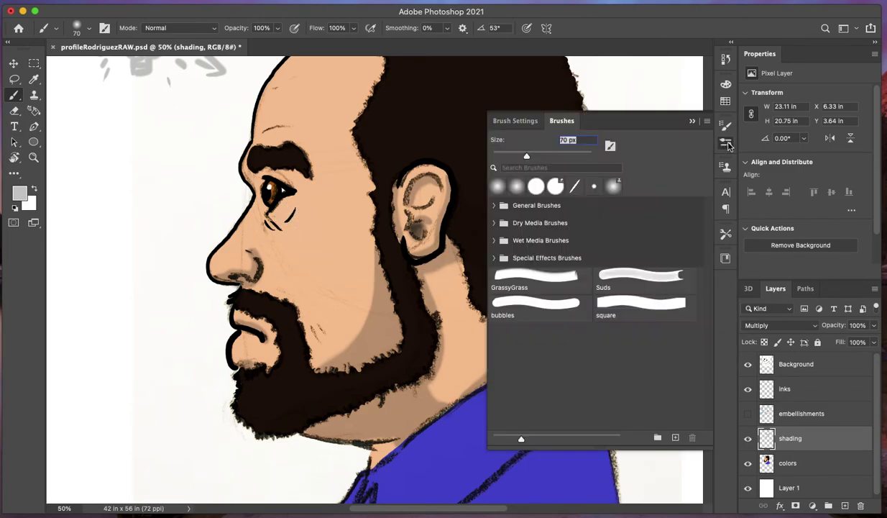
click(726, 125)
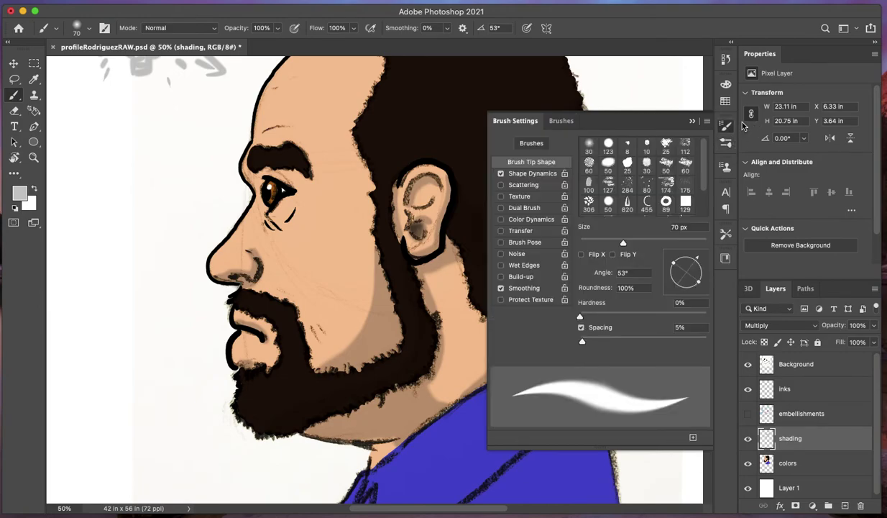
click(535, 173)
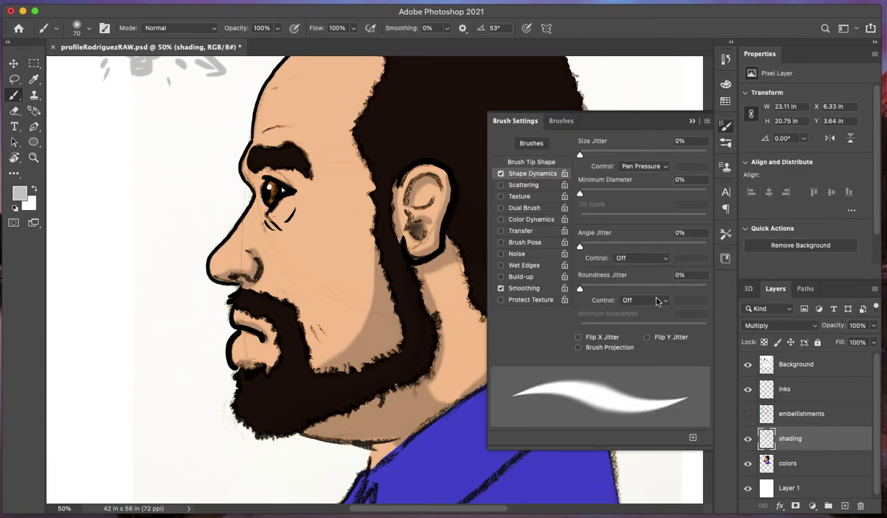
click(726, 126)
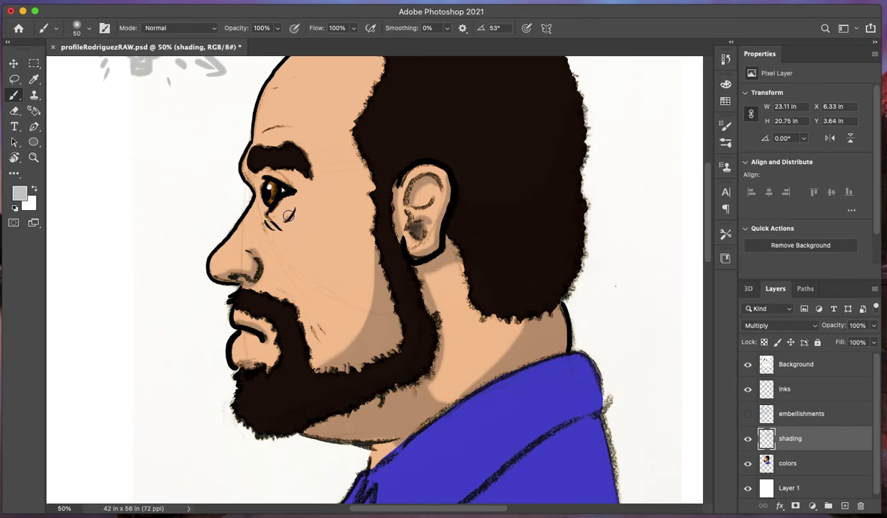
Step: Using a 50 px brush, shade the bag under the eye and the cheek beside the mustache, undoing a stray stroke
key(super+z)
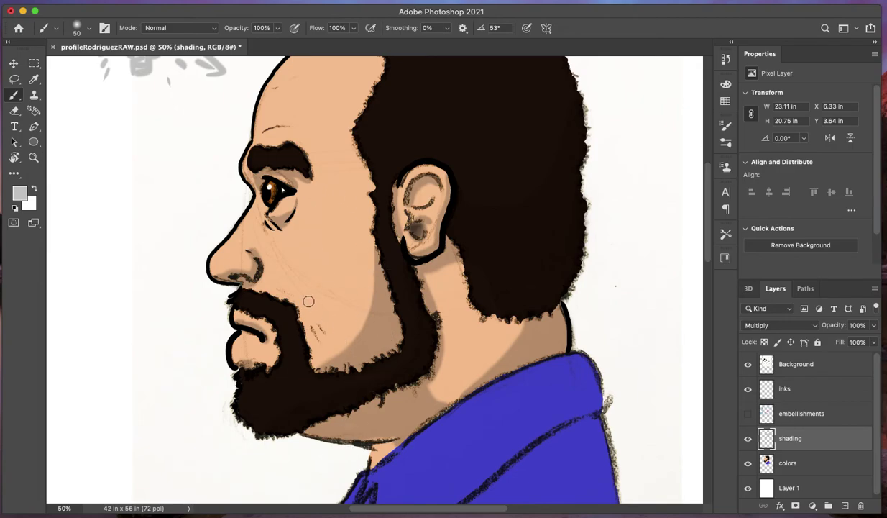
drag(289, 300, 314, 352)
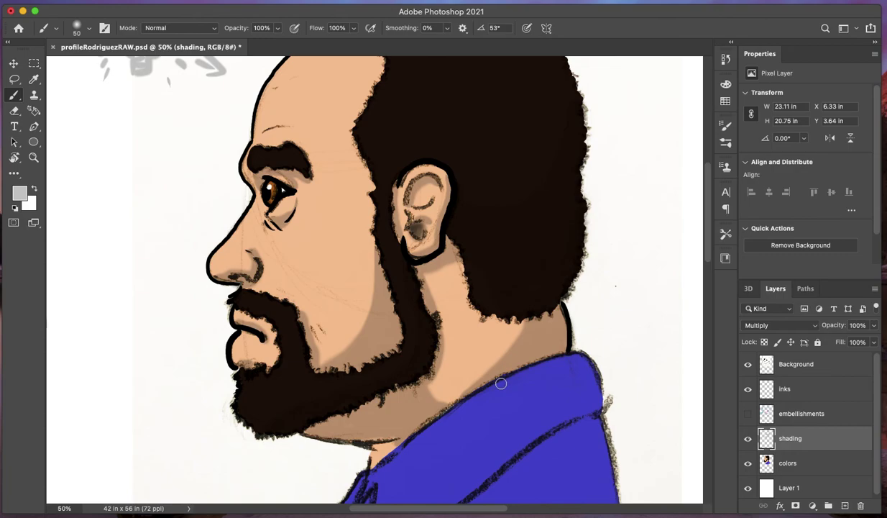
mouse_move(415, 260)
mouse_down()
mouse_move(408, 263)
mouse_move(445, 253)
mouse_up()
Step: Review the portrait from shirt to head, toggling the shading layer's visibility to compare it with and without shading
scroll(551, 376, down, 5)
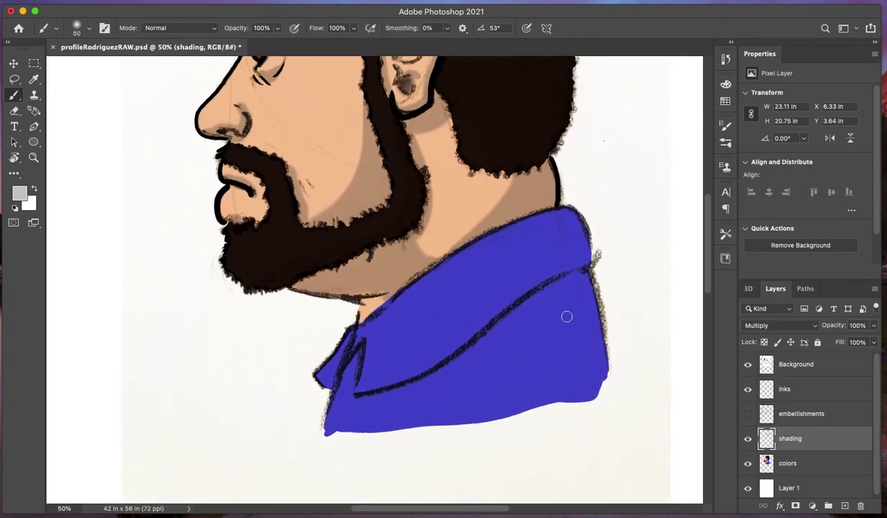
scroll(493, 221, up, 7)
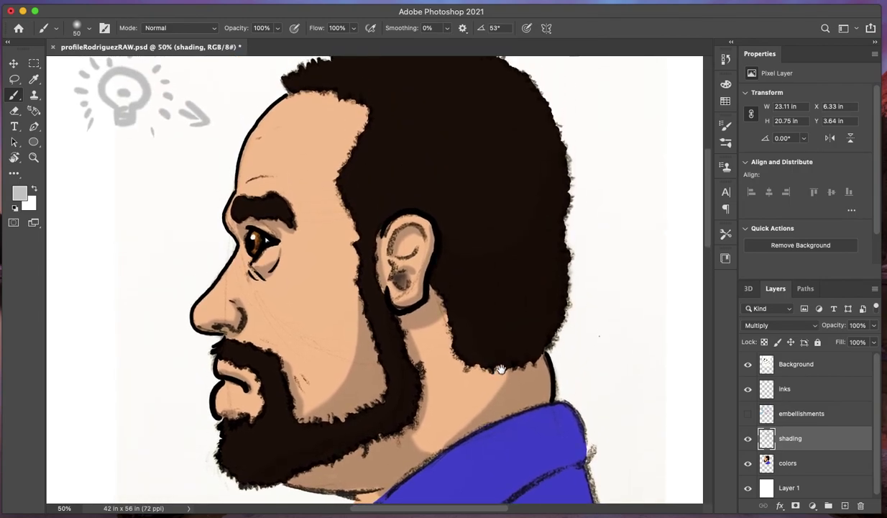
scroll(495, 316, down, 1)
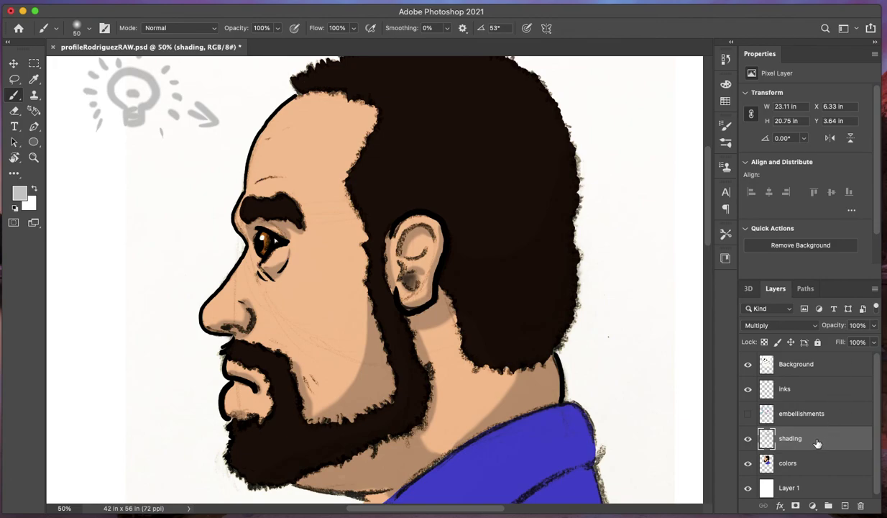
click(747, 438)
click(748, 438)
click(748, 440)
click(748, 438)
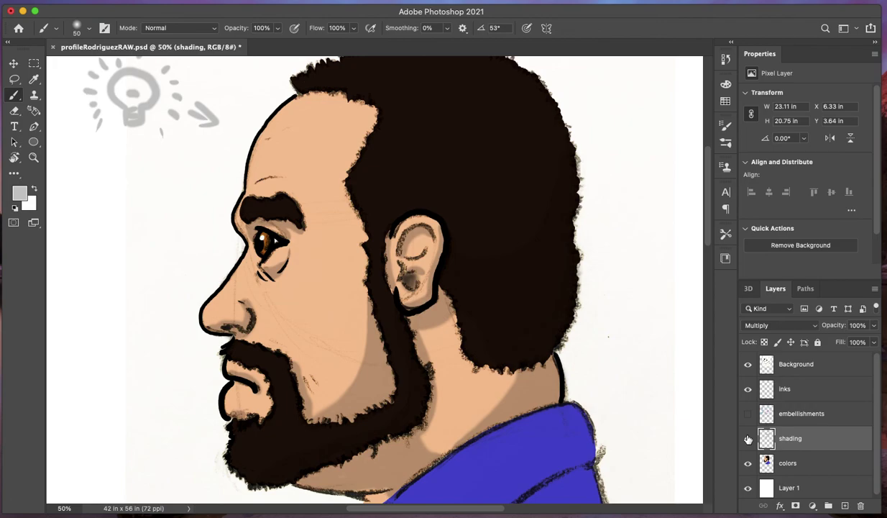